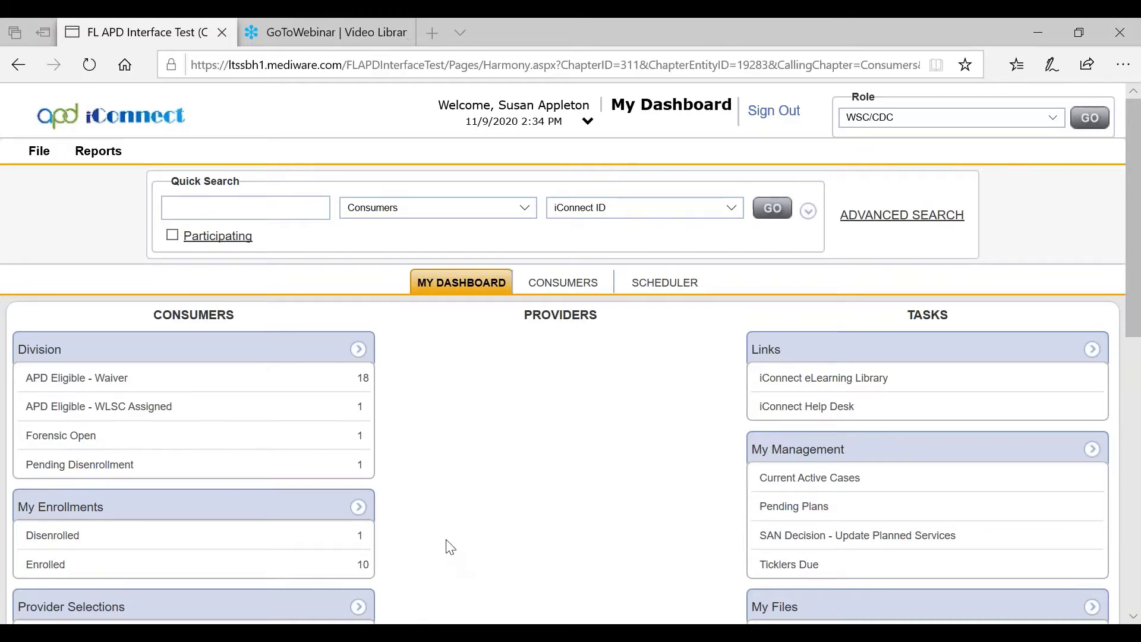
- Quick-search the consumer by their iConnect ID and open the SAN tab listing three draft Permanent SANs
left_click(242, 210)
type("19")
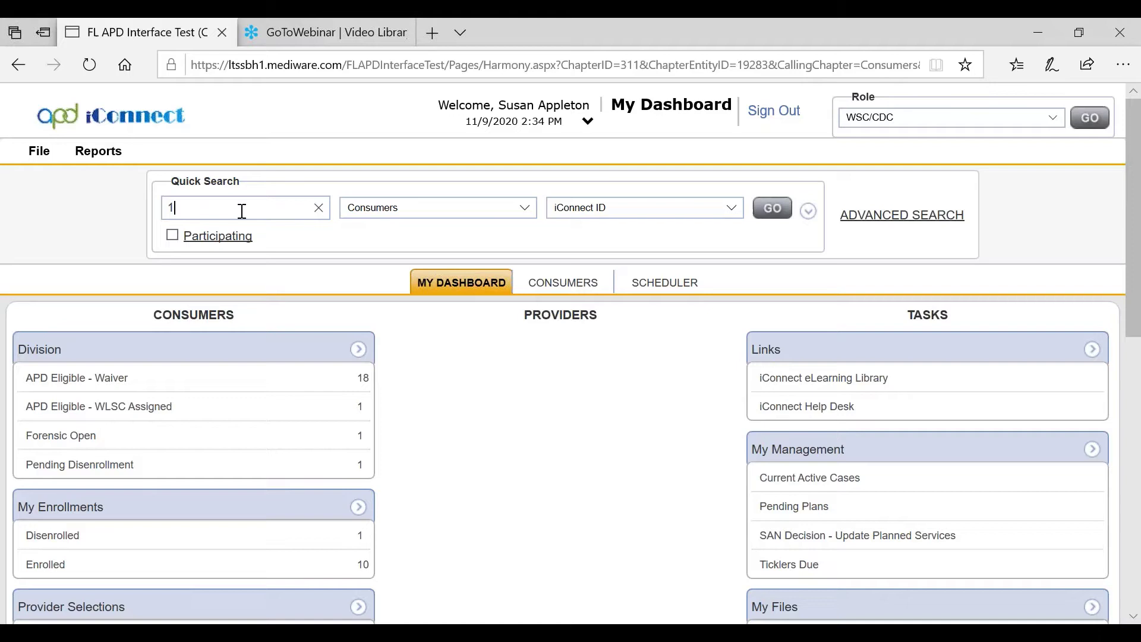
type("283")
left_click(772, 209)
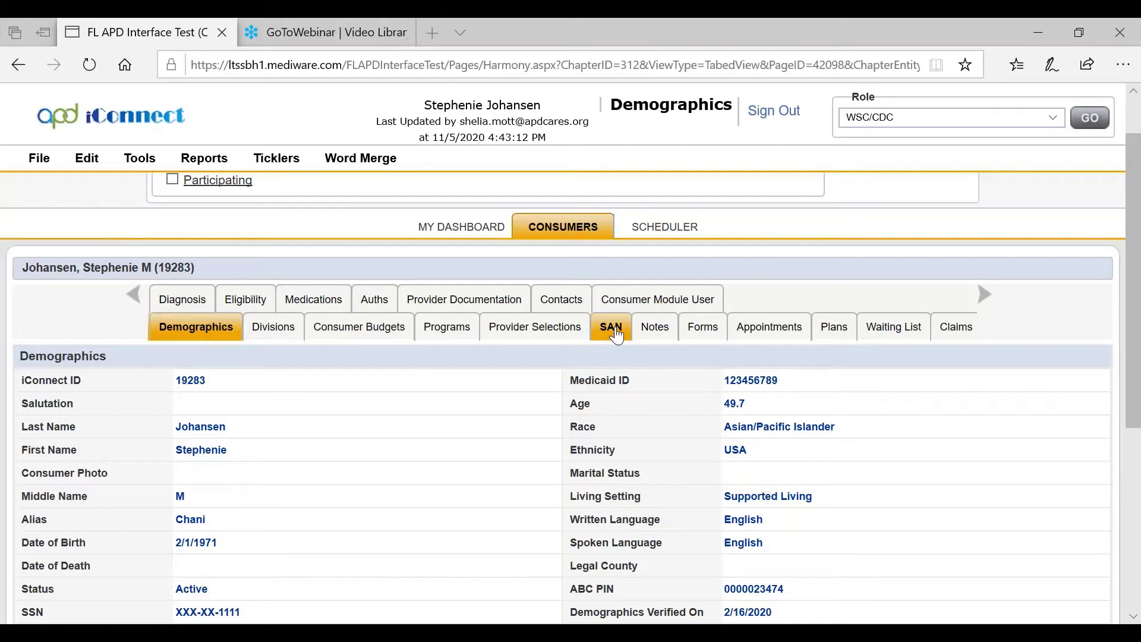
scroll(617, 335, "down", 1)
left_click(612, 256)
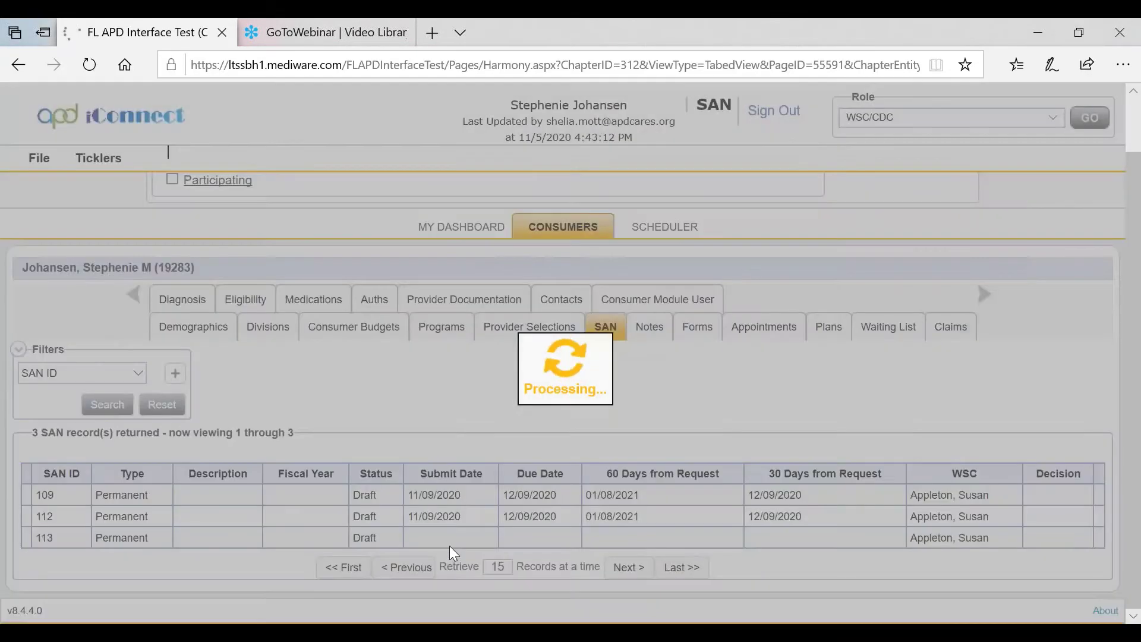
- Open SAN 109 and view its completed WSC SAN Request assessment under SAN Assessments
left_click(185, 495)
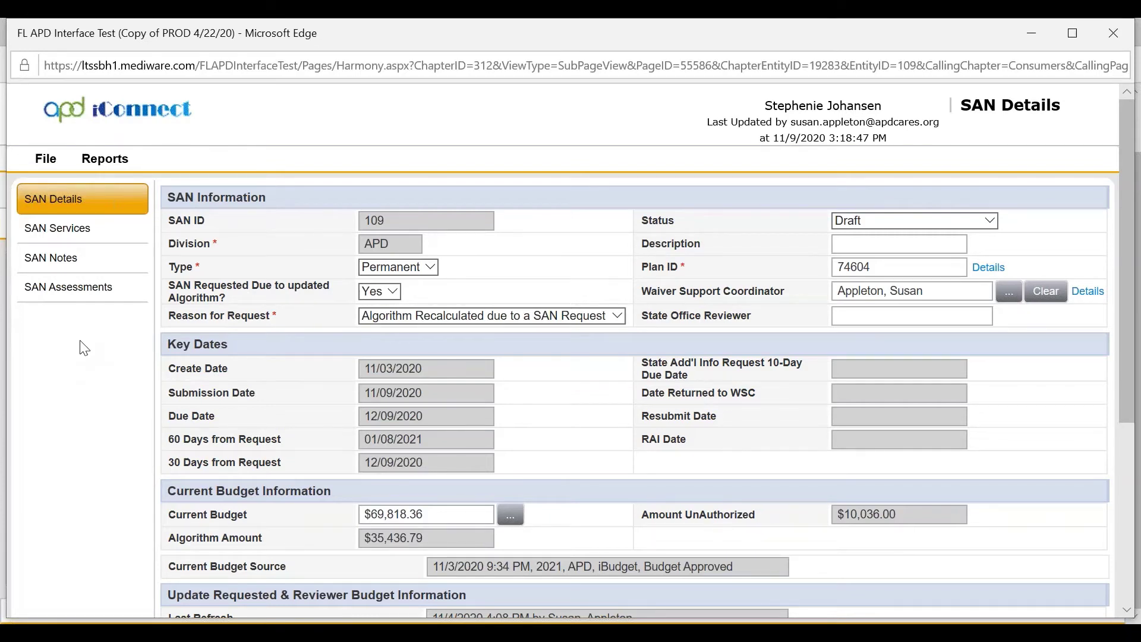
left_click(76, 305)
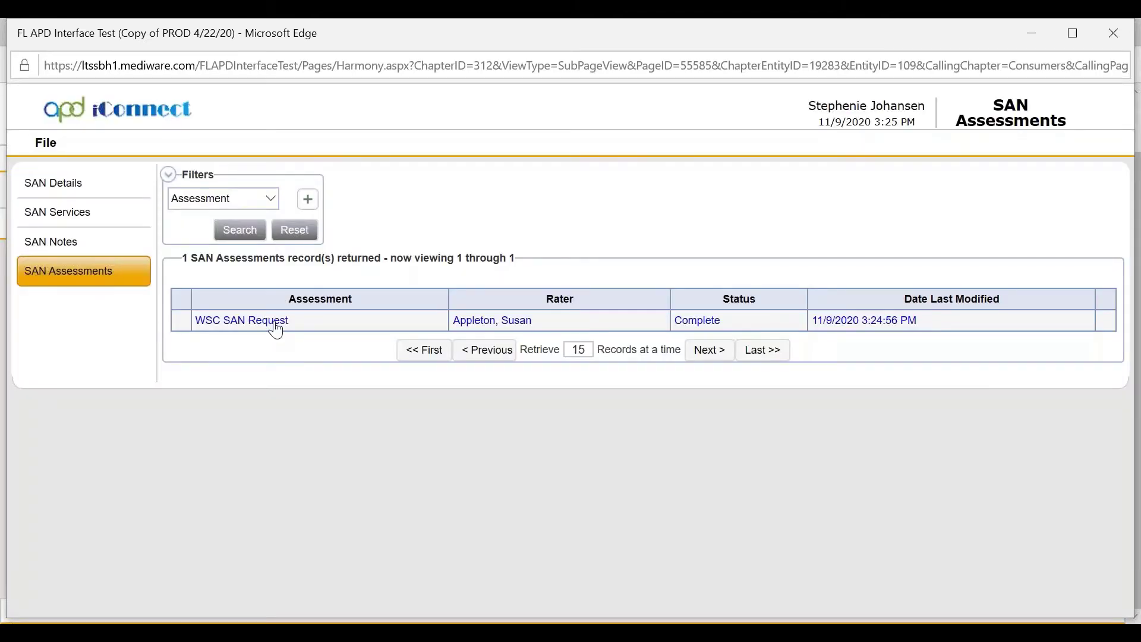
left_click(699, 328)
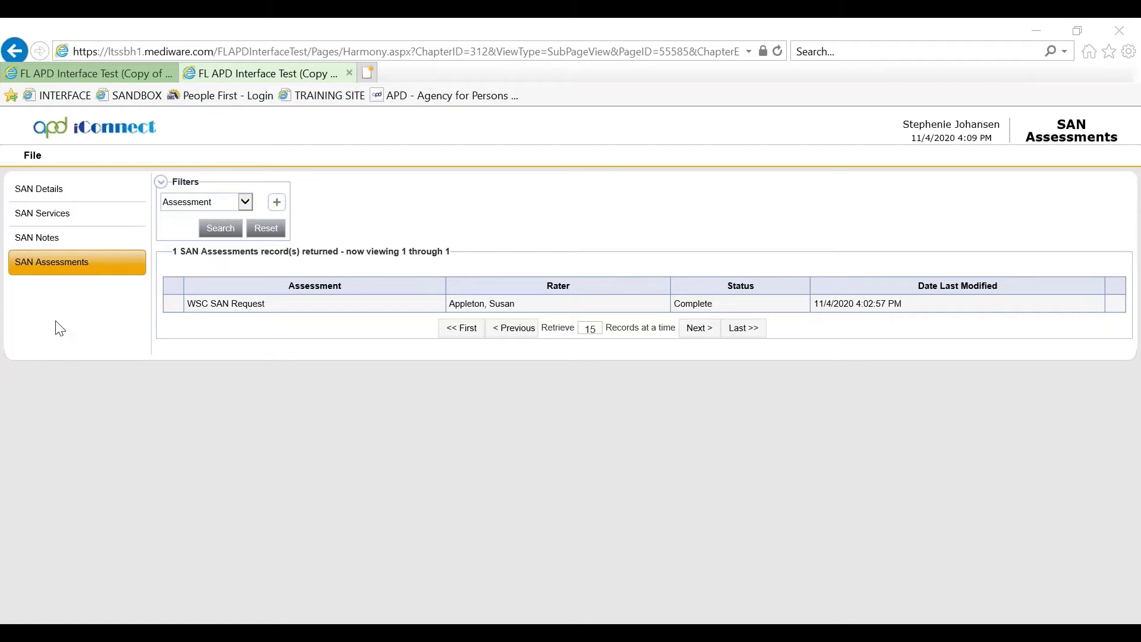
- From SAN Details, run Save and Validate SAN and acknowledge the success message
left_click(40, 190)
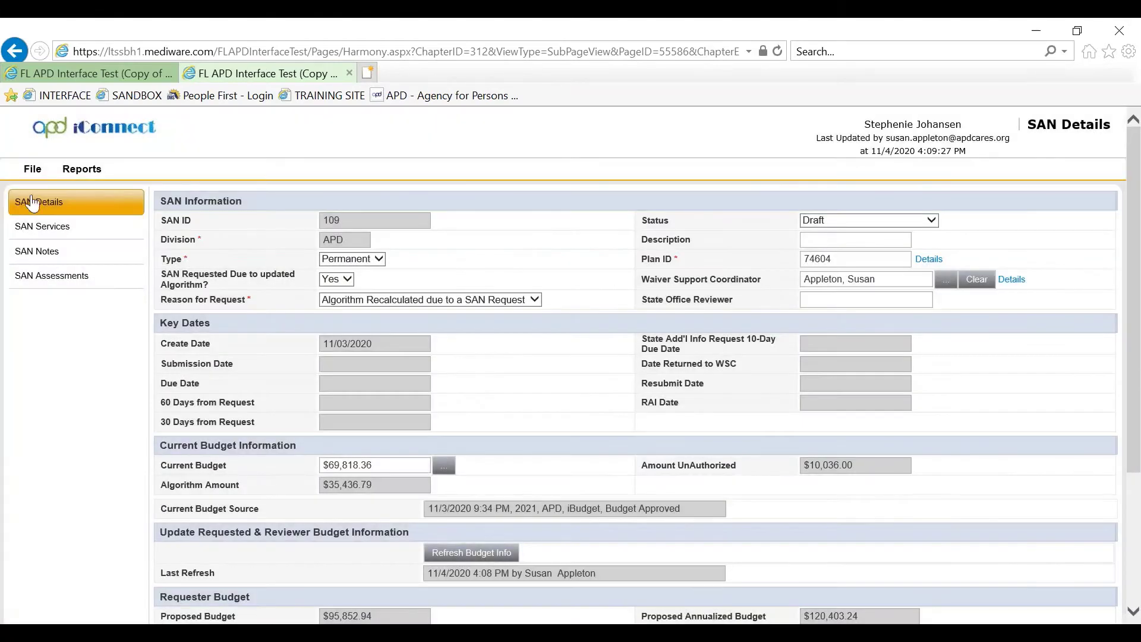
left_click(31, 173)
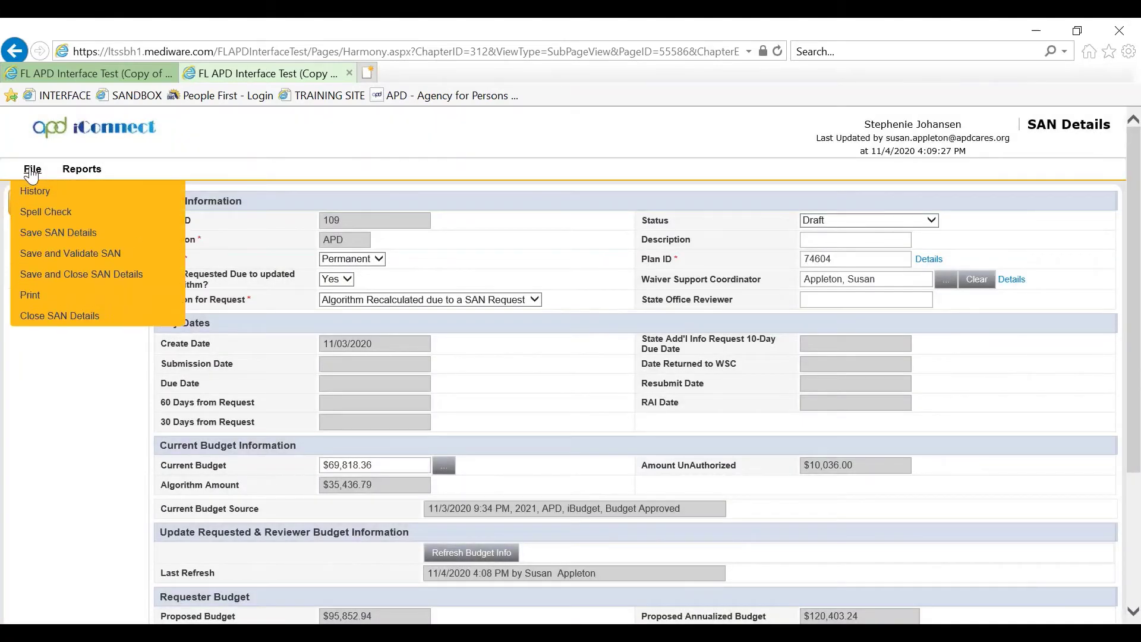
left_click(51, 254)
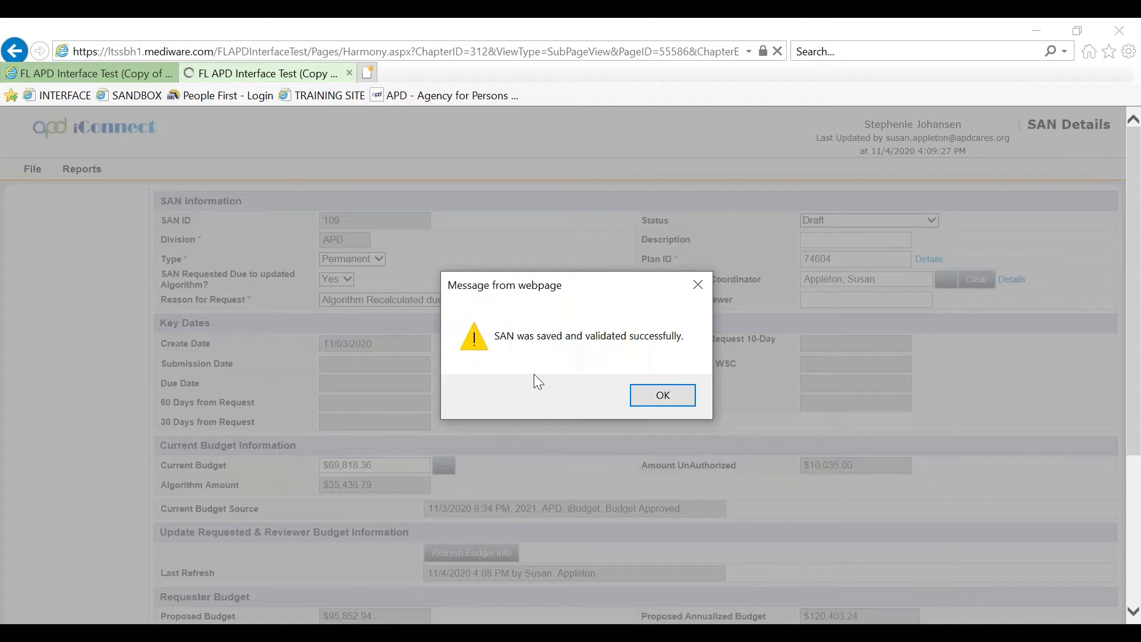
left_click(661, 400)
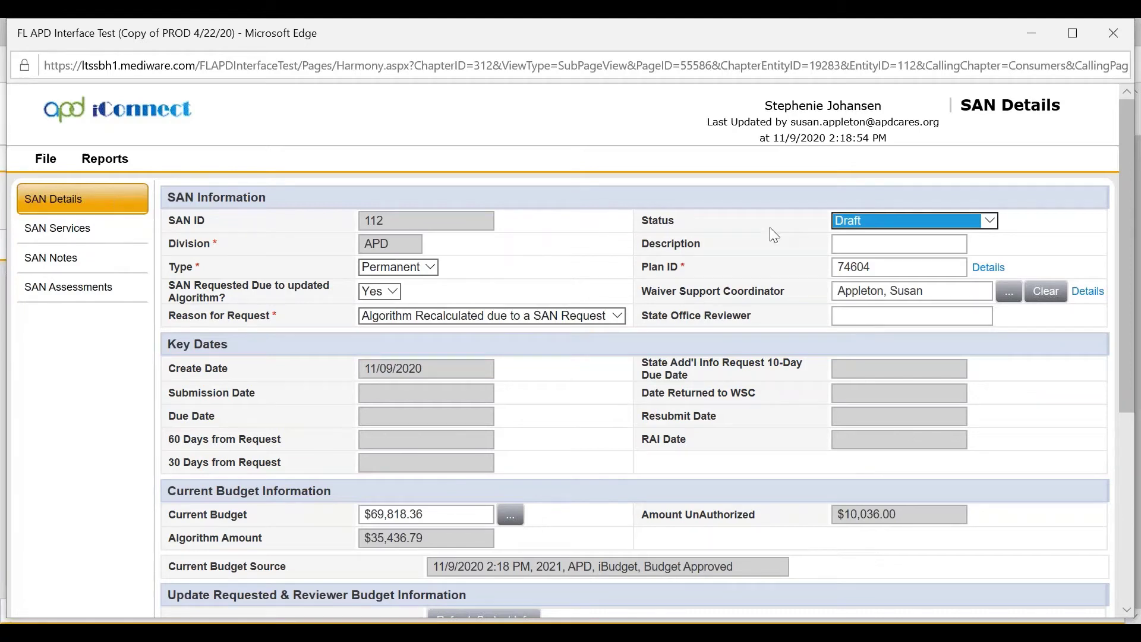
- Change the SAN status dropdown from Draft to Submitted and save the SAN details
left_click(989, 220)
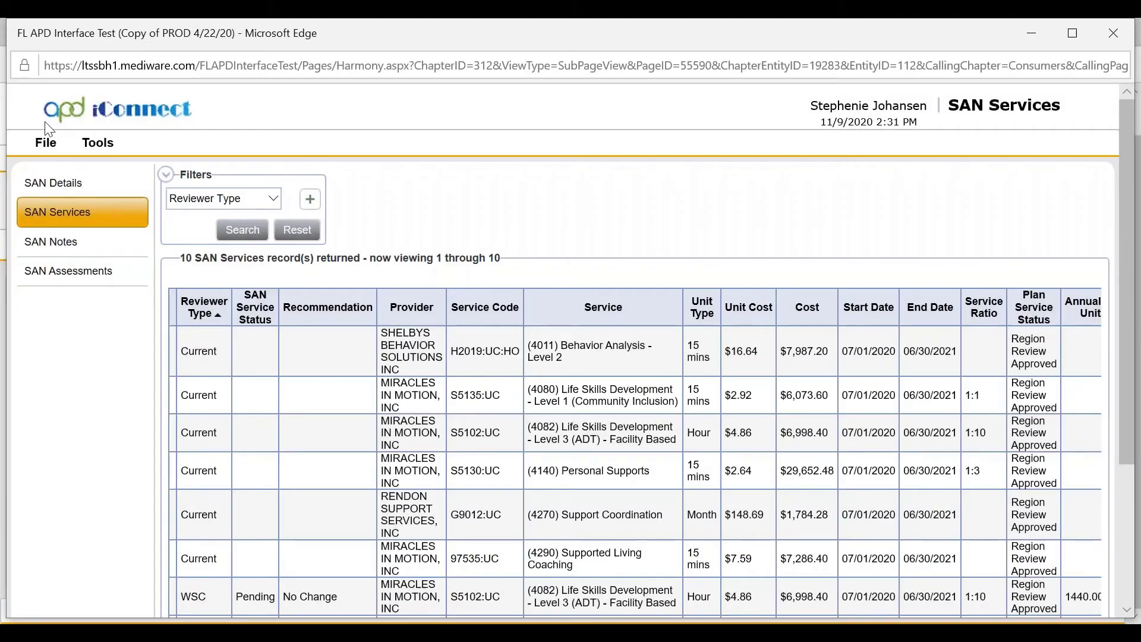
left_click(53, 185)
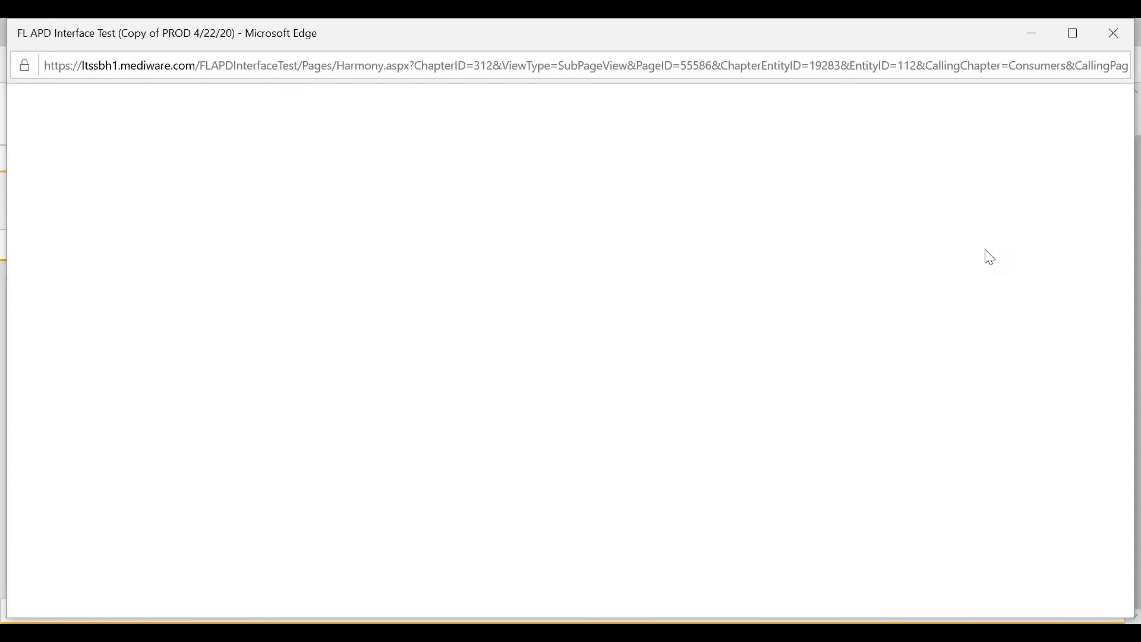
left_click(989, 219)
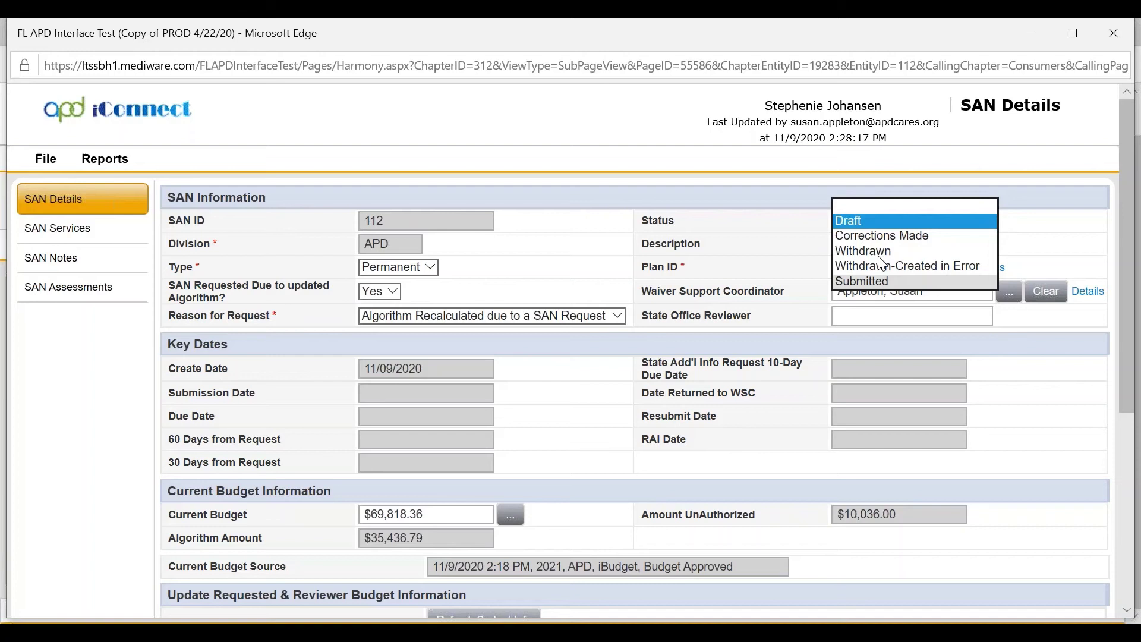
left_click(847, 280)
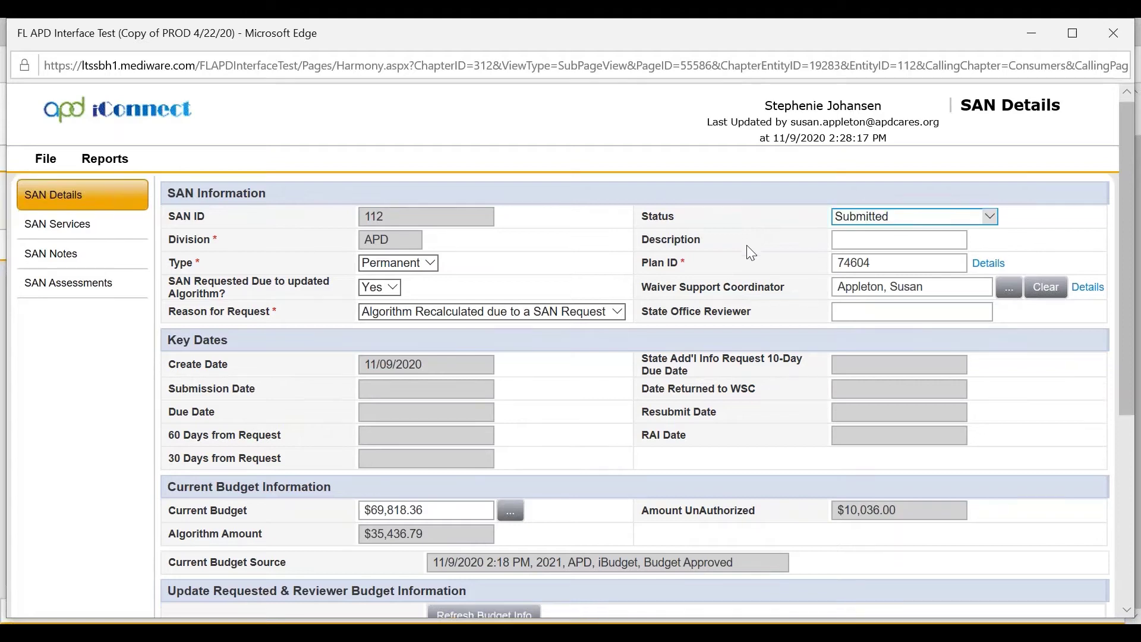
mouse_move(46, 167)
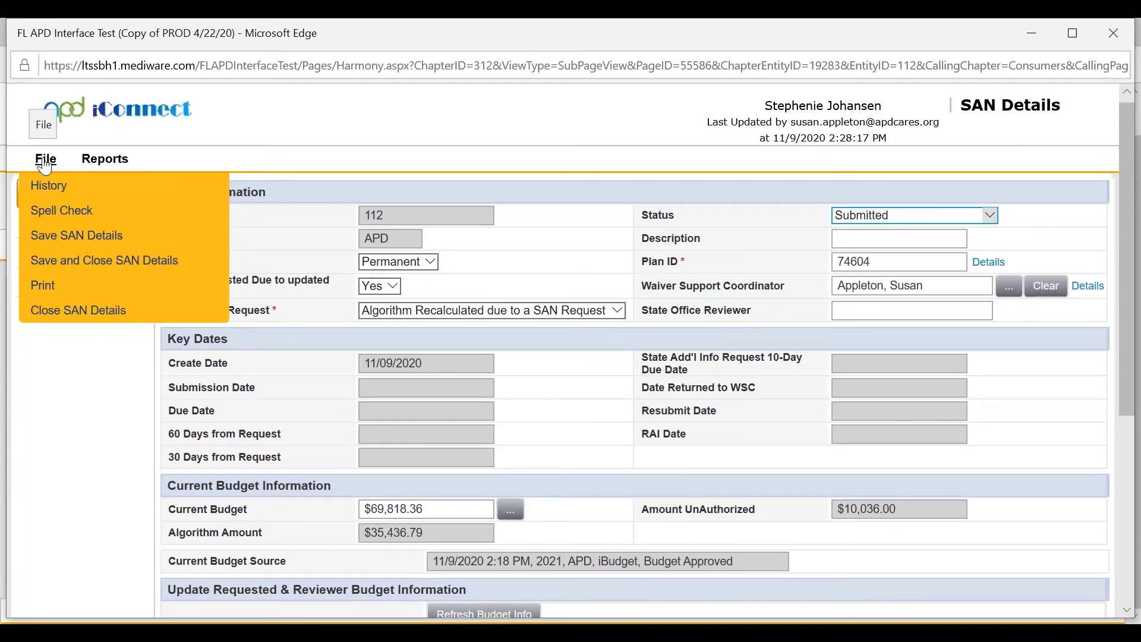
left_click(57, 238)
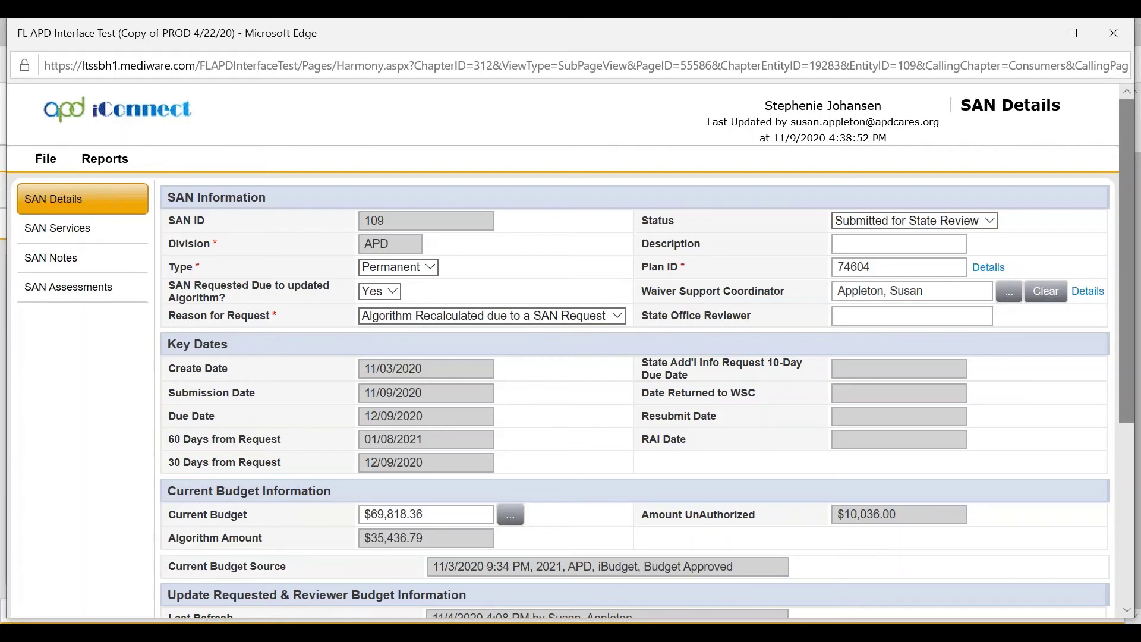
- Add a new SAN note with Note Type SAN and Note Sub-Type WSC Correction Needed
left_click(76, 268)
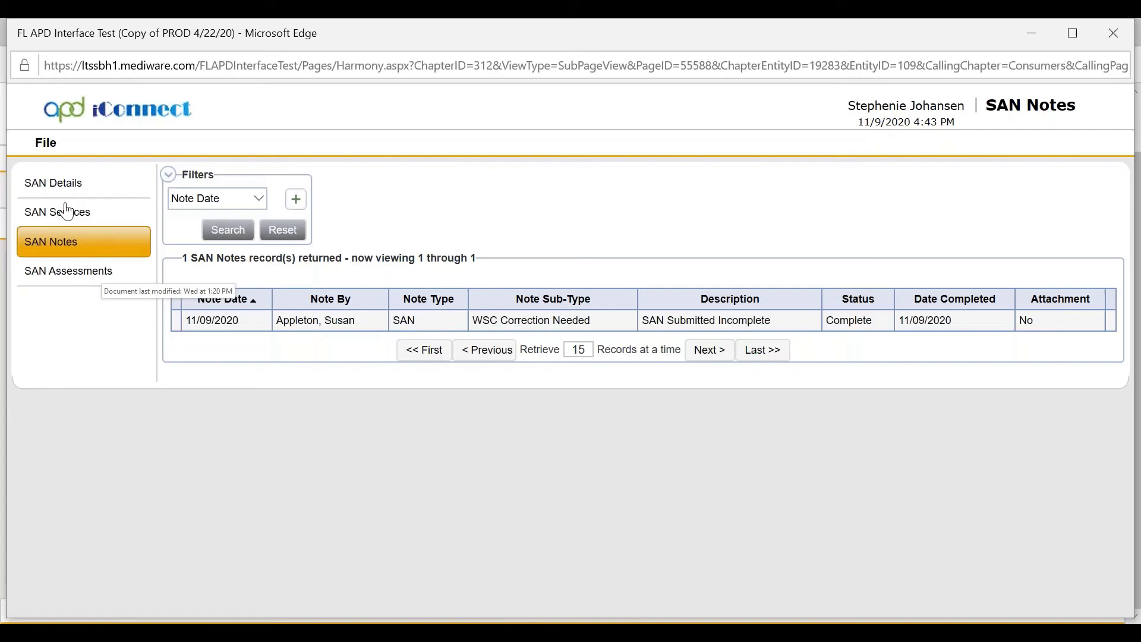
left_click(61, 141)
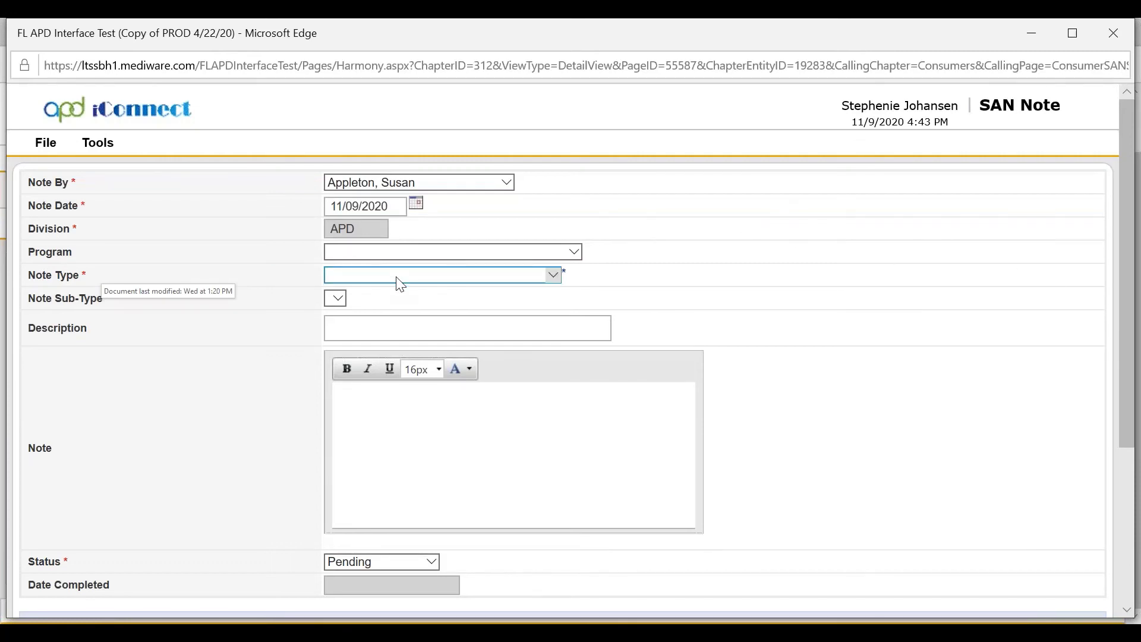
left_click(400, 285)
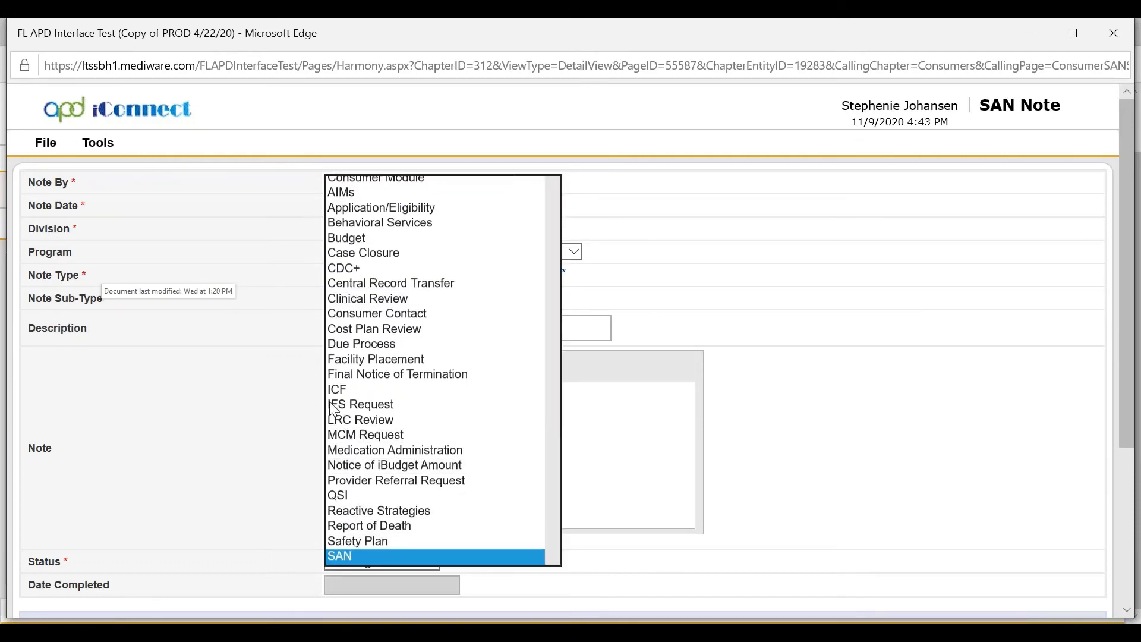
key("Return")
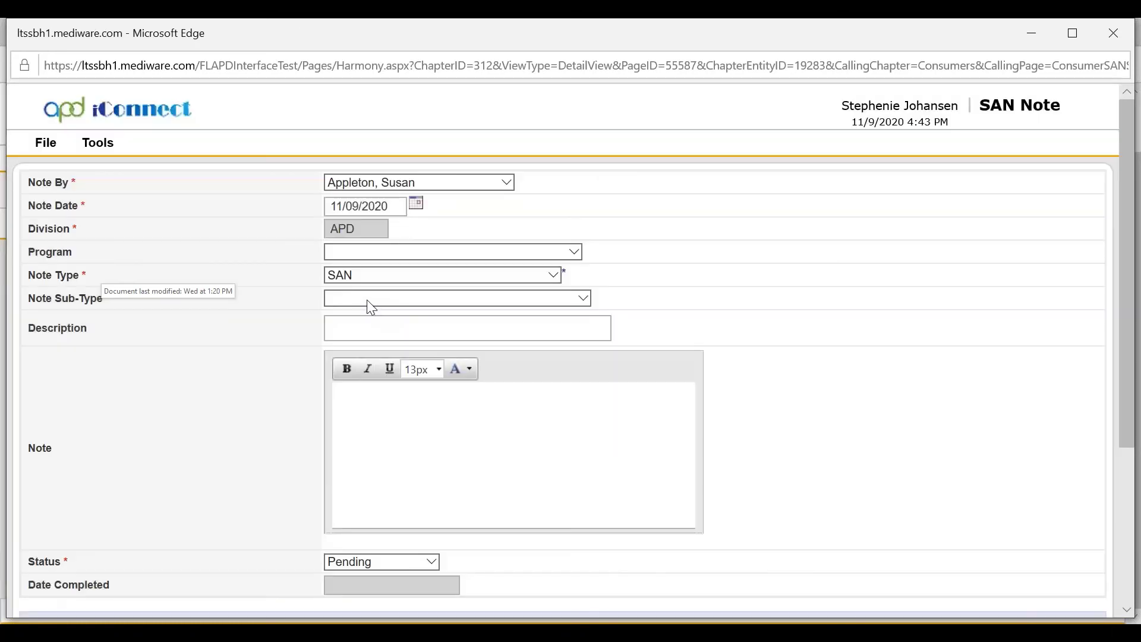
left_click(367, 300)
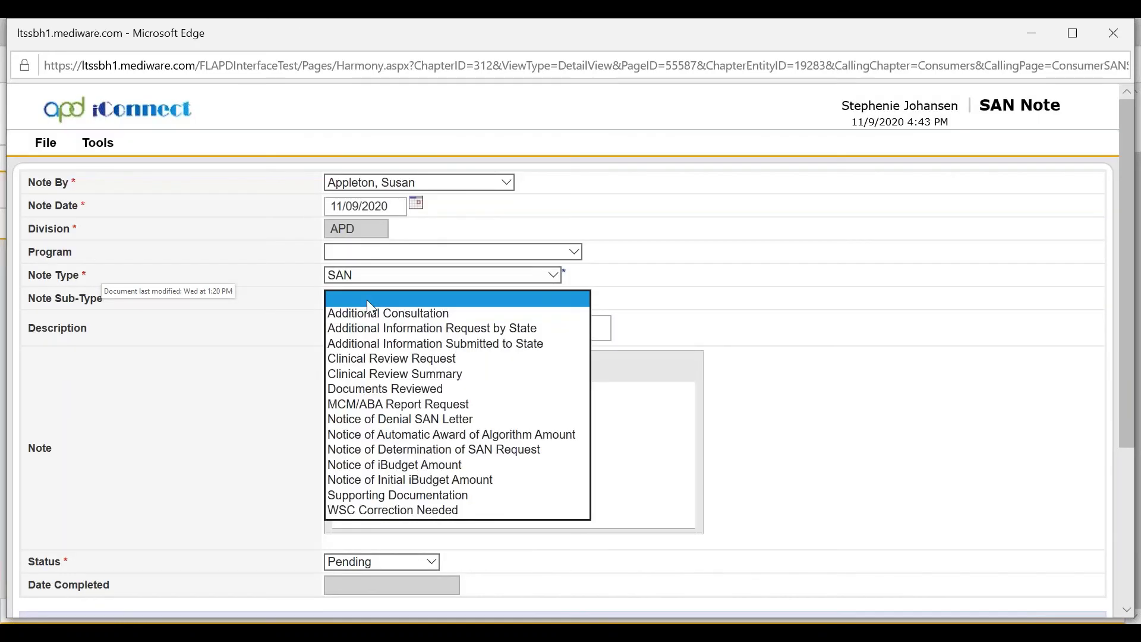
left_click(391, 509)
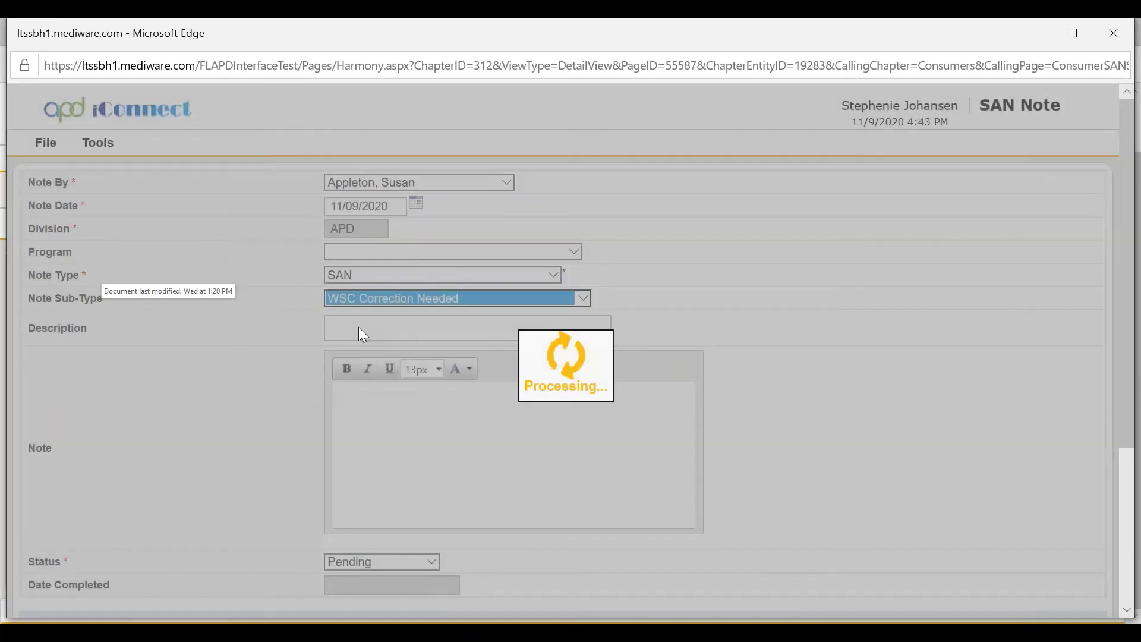
left_click(365, 330)
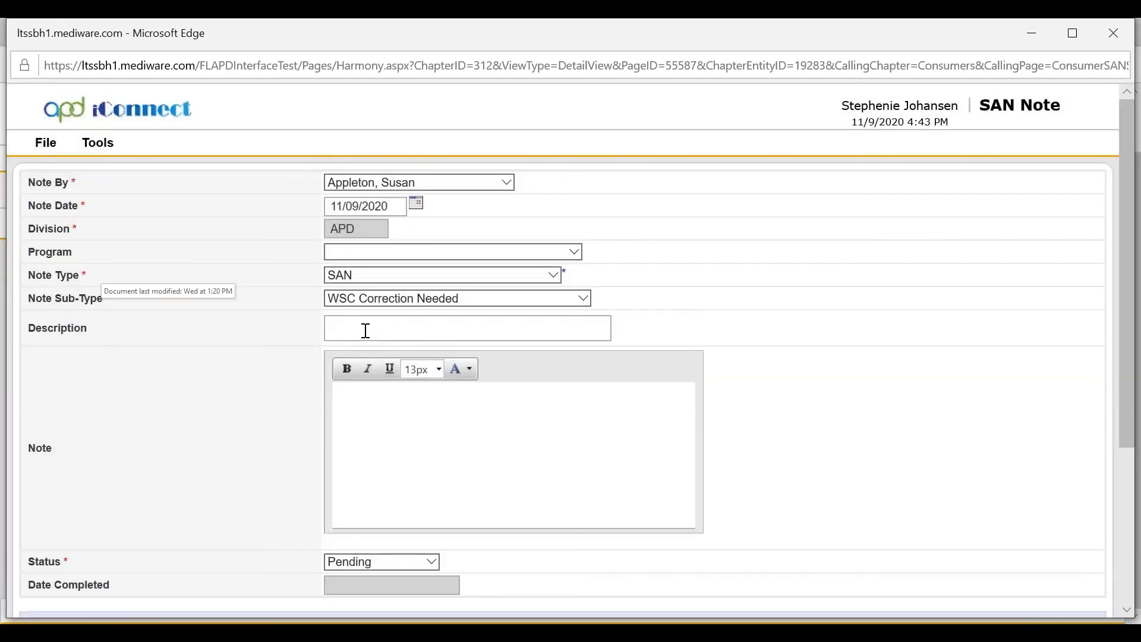
- Enter the description 'SAN Incomplete' and set the note status to Complete
type("SAN Incomplete")
left_click(351, 426)
scroll(354, 431, "down", 3)
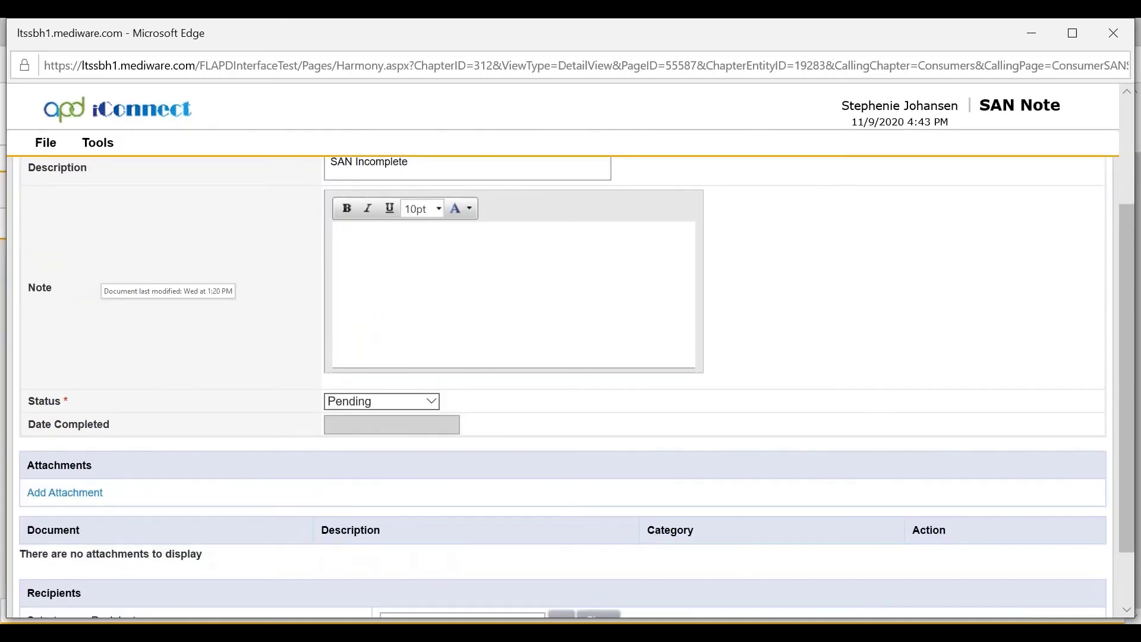
left_click(431, 403)
left_click(395, 414)
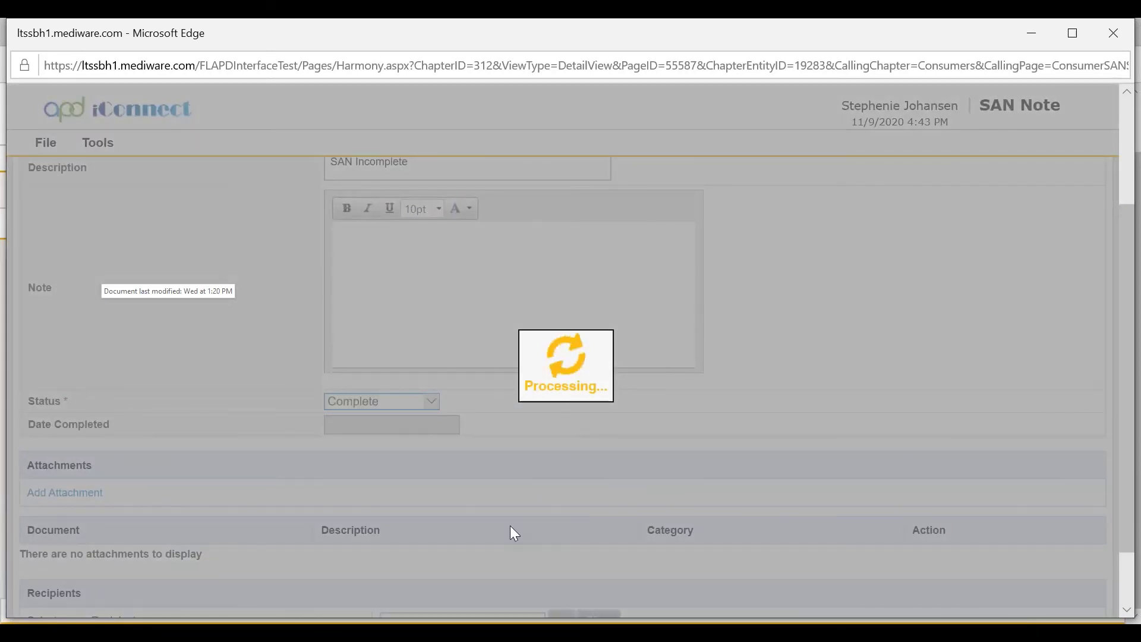
scroll(511, 526, "down", 2)
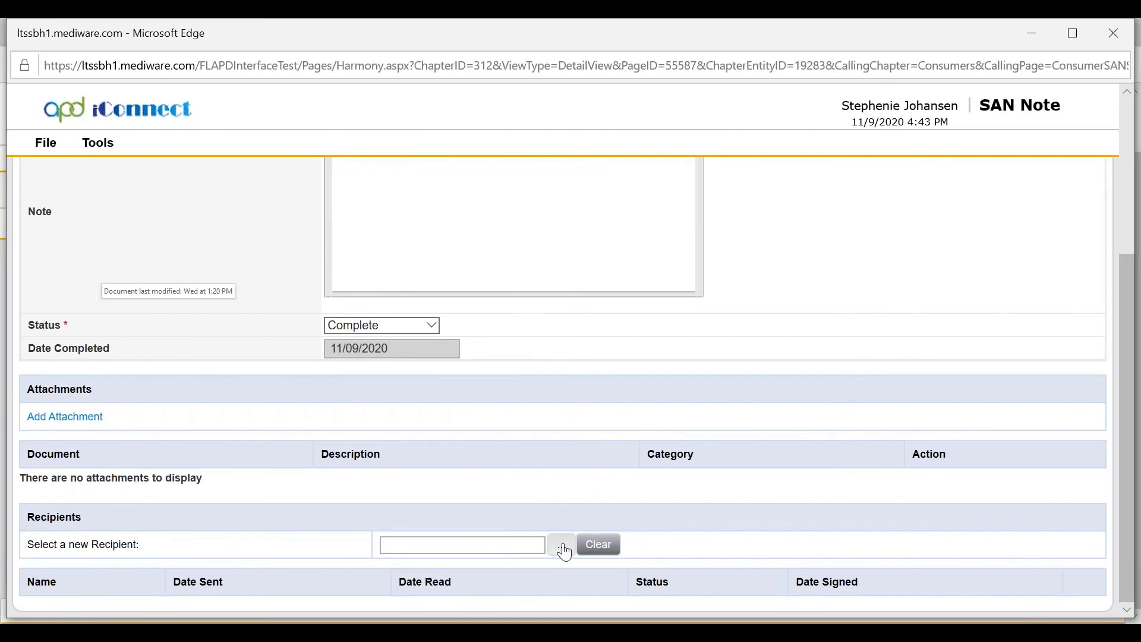
- Search recipients by the WSC's last name and add the WSC as the note's recipient
left_click(562, 544)
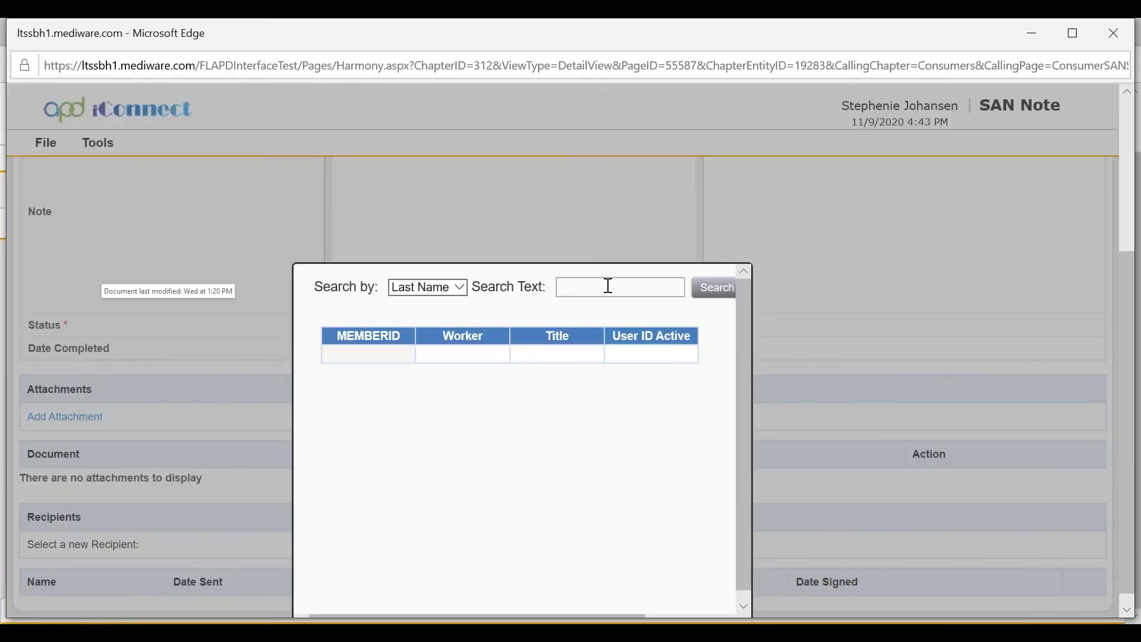
type("app")
left_click(708, 293)
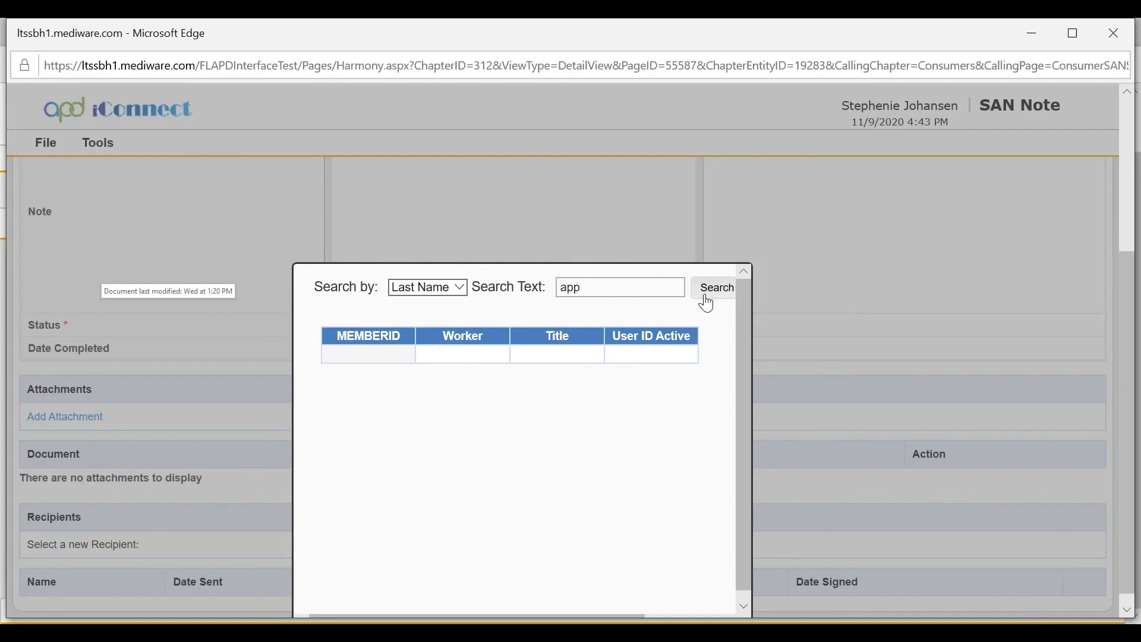
left_click(713, 288)
left_click(484, 357)
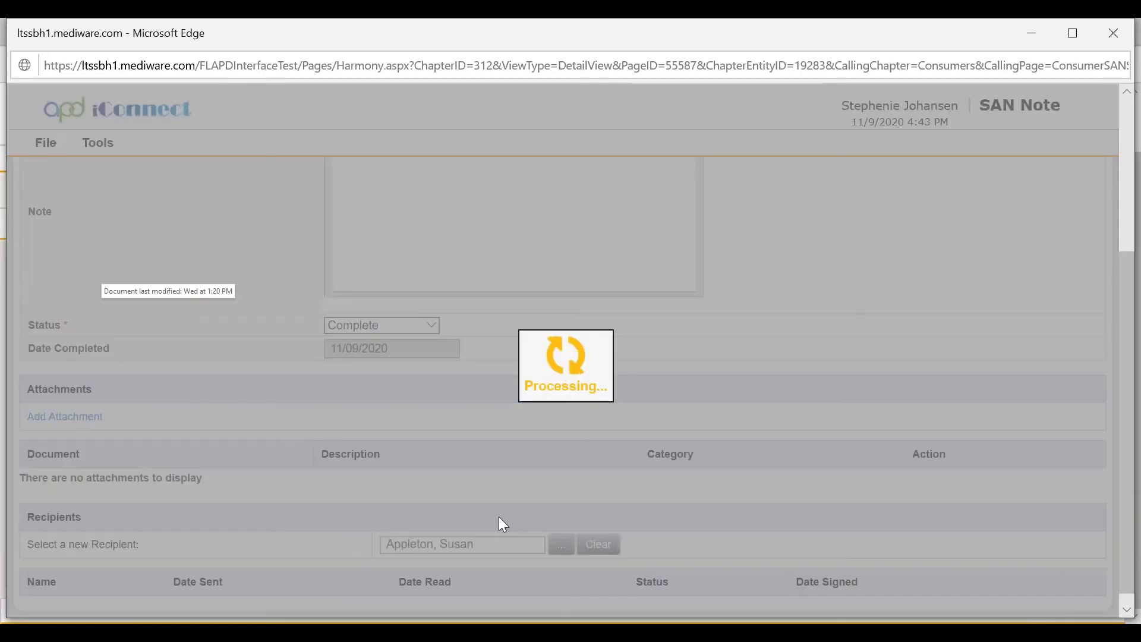